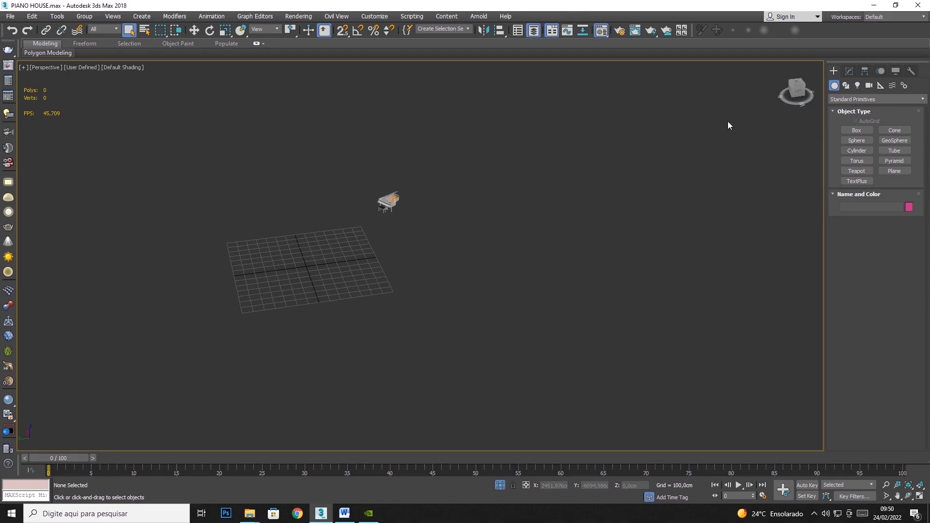
Use the Layer Explorer to show the Celing, Deco, Floor, Frame, Lamp and Wall layers and hide the Project layer
click(57, 16)
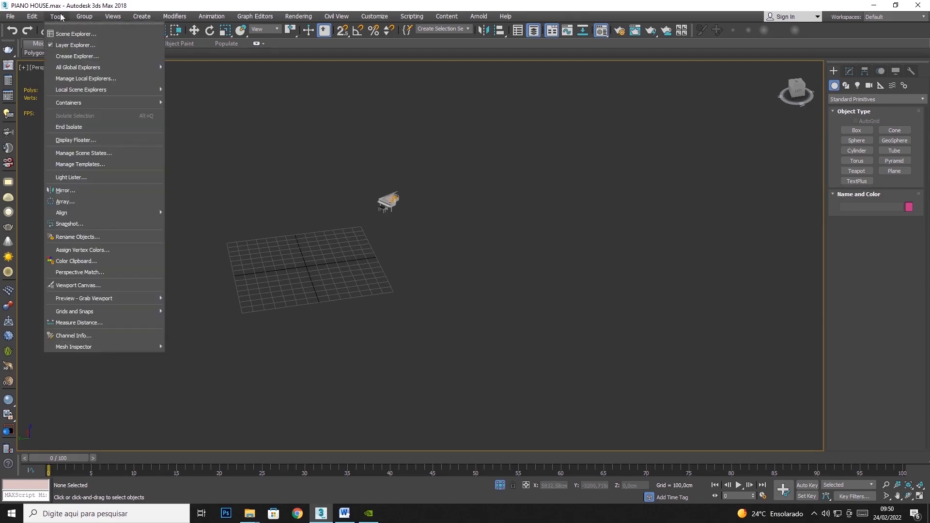
click(65, 47)
click(58, 18)
click(61, 48)
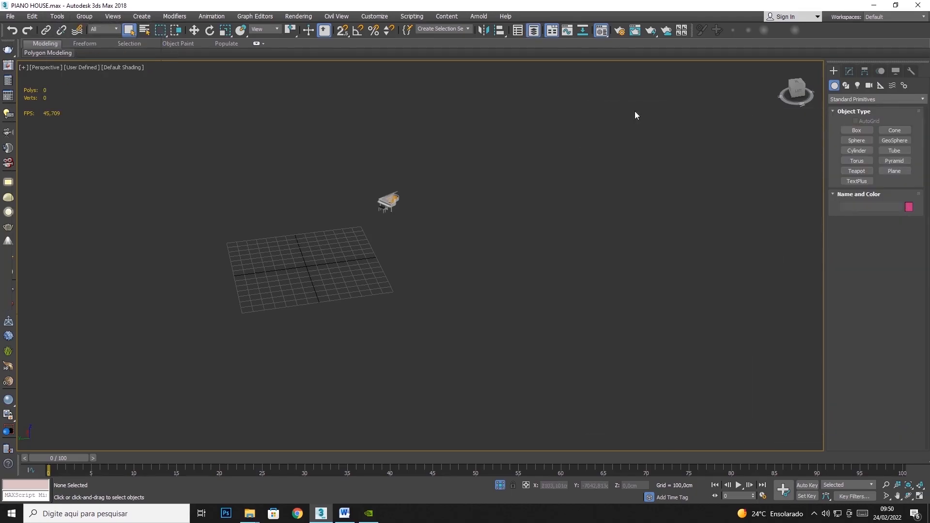
click(610, 163)
click(610, 172)
click(610, 181)
click(610, 190)
click(610, 207)
click(610, 216)
click(609, 225)
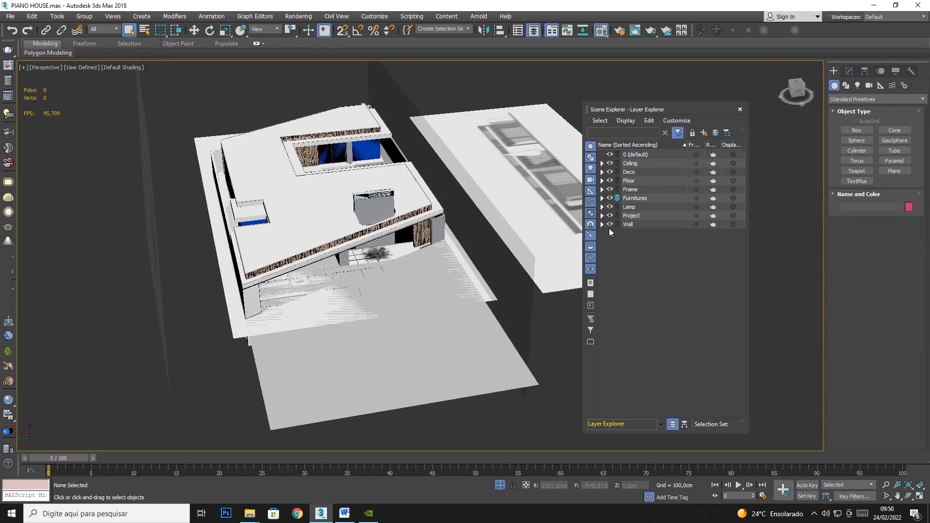
click(610, 215)
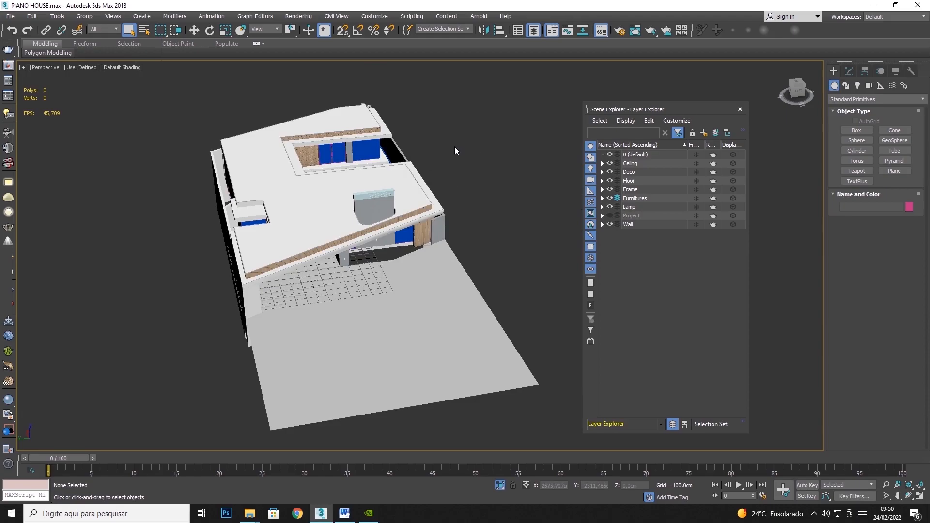
click(740, 109)
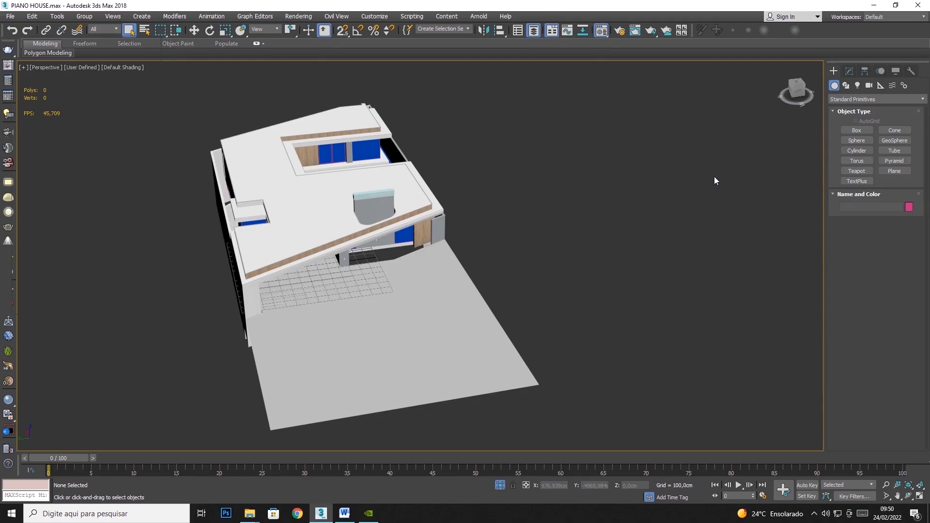
click(909, 496)
drag(463, 290, 395, 285)
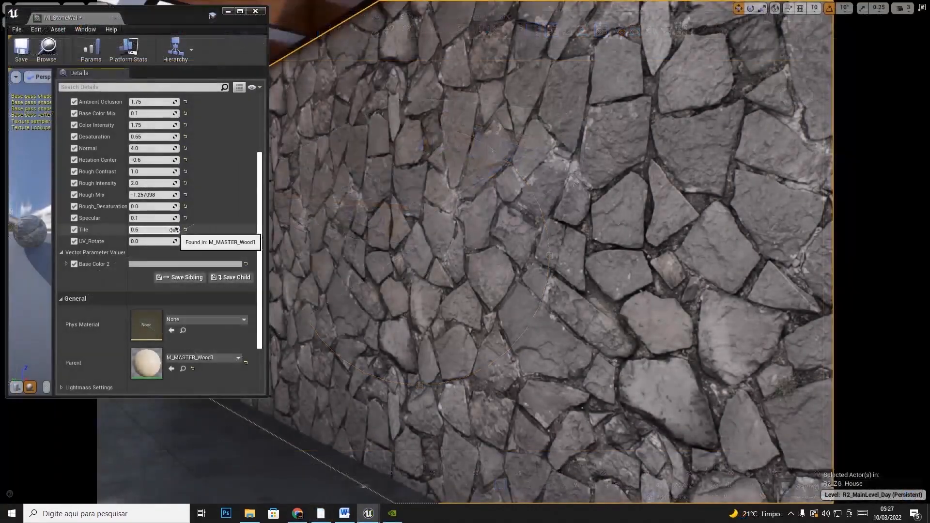
In Unreal Engine, increase the Tile parameter of the wood material instance
drag(174, 229, 253, 229)
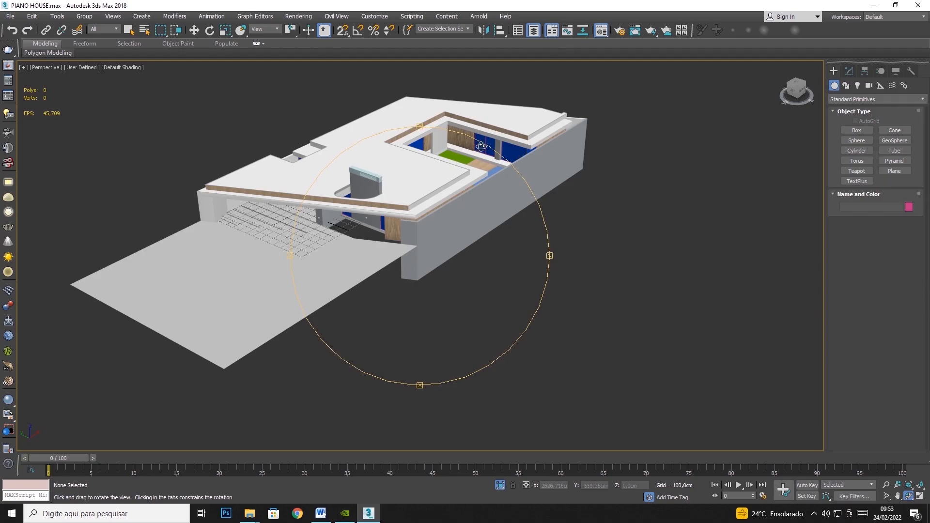
Open the Material Editor and sample the Wood material from the slatted wood panel beside the courtyard windows
scroll(472, 145, up, 5)
click(128, 31)
middle_drag(548, 172, 595, 232)
click(495, 187)
scroll(498, 195, up, 5)
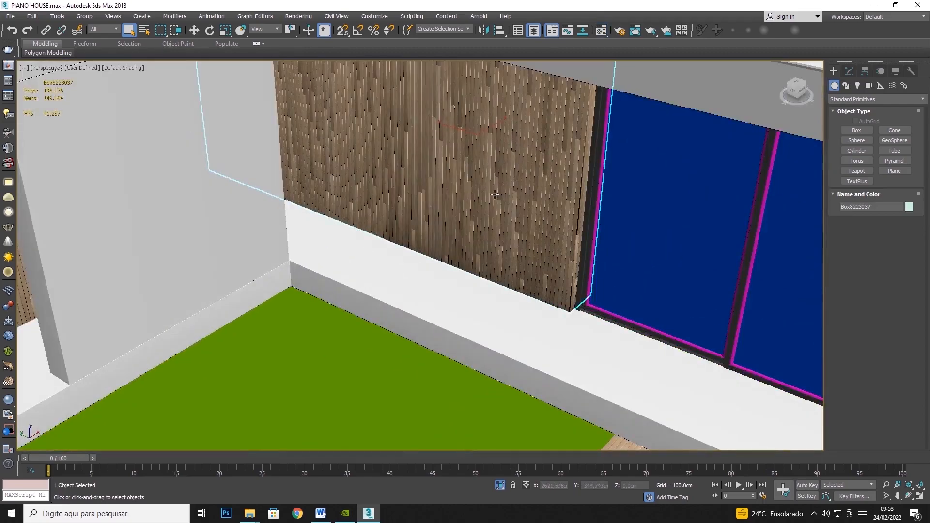
key(m)
click(112, 231)
click(532, 108)
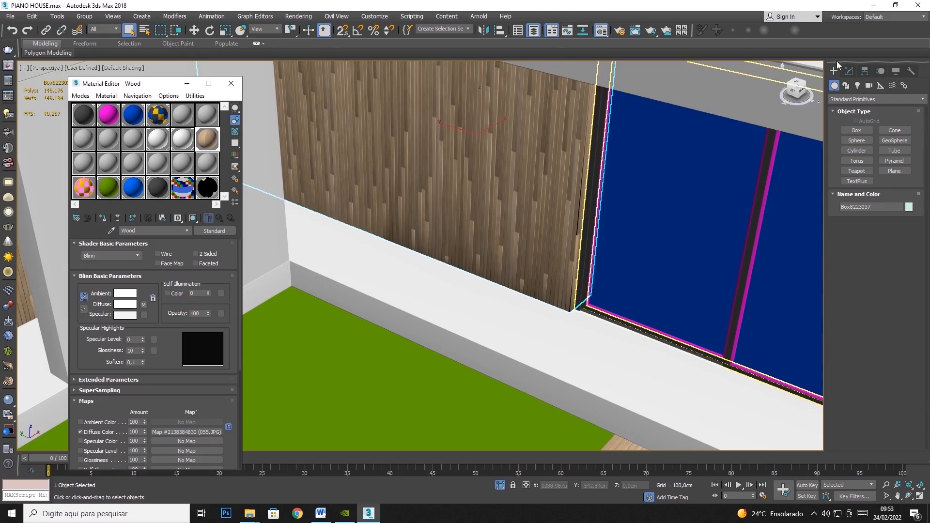
Select the roof slab Laje above the courtyard windows and isolate it
click(743, 113)
scroll(630, 189, down, 5)
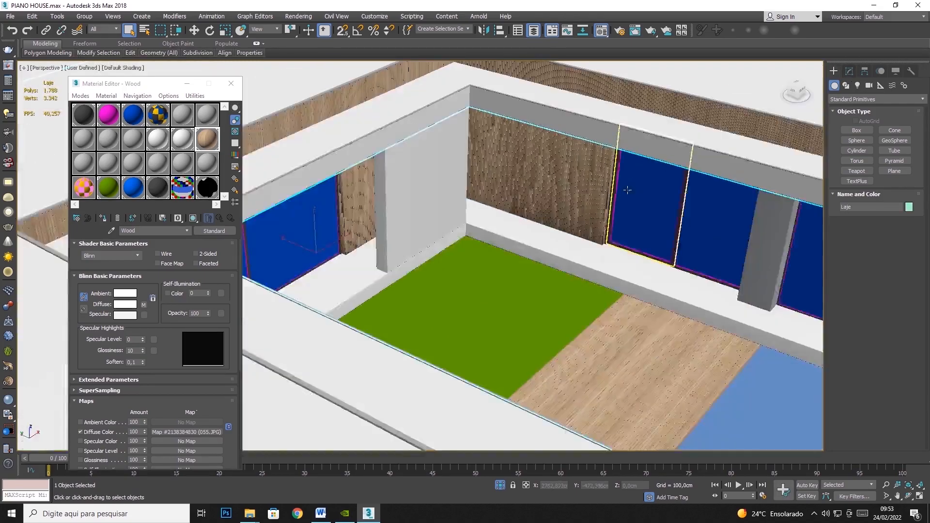
right_click(631, 131)
click(657, 48)
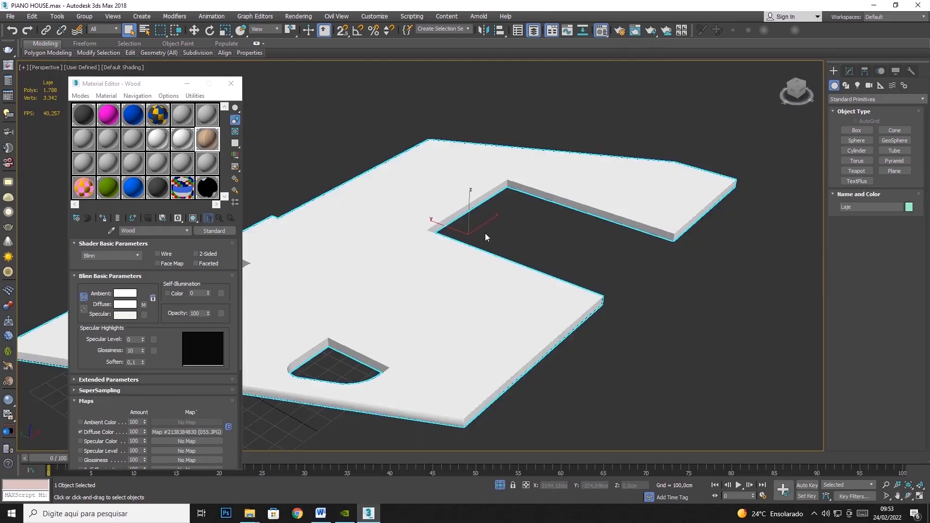
Add an Unwrap UVW modifier to the isolated roof slab and assign the Wood material to it
click(850, 71)
click(920, 100)
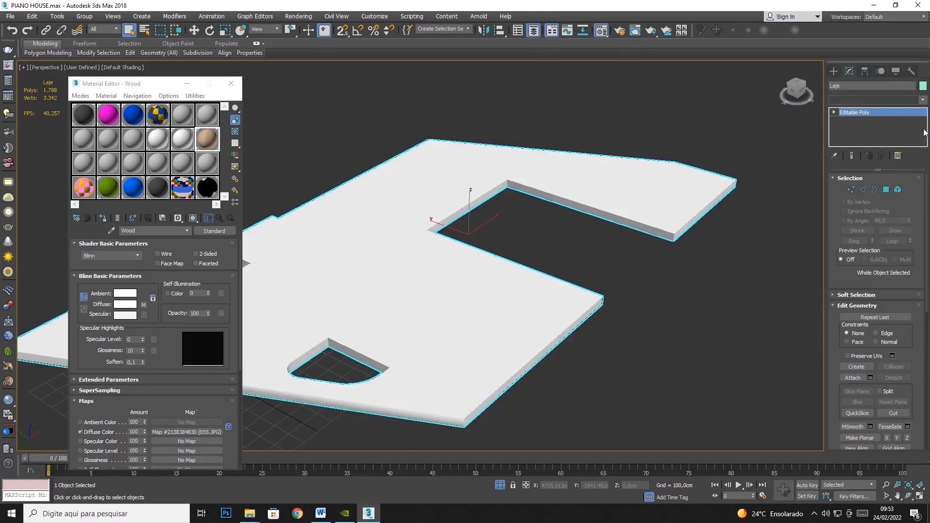
scroll(916, 413, down, 15)
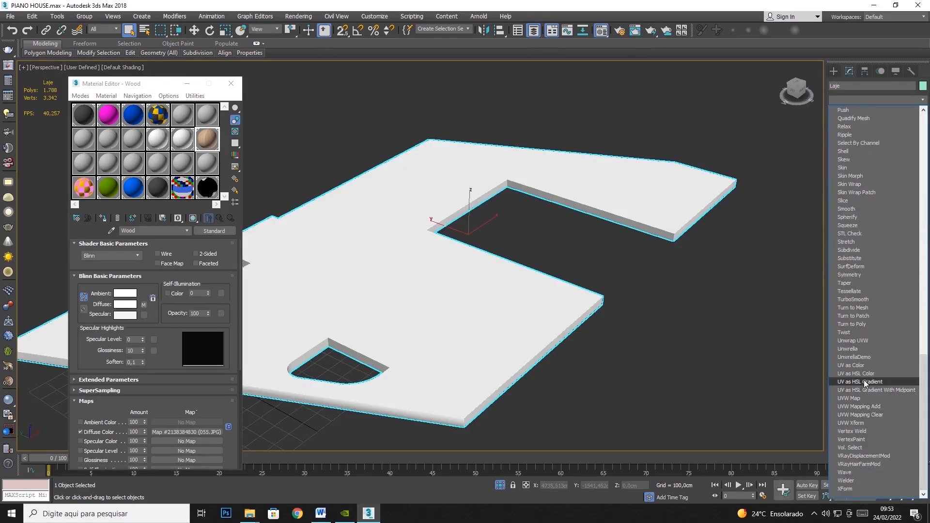
click(862, 341)
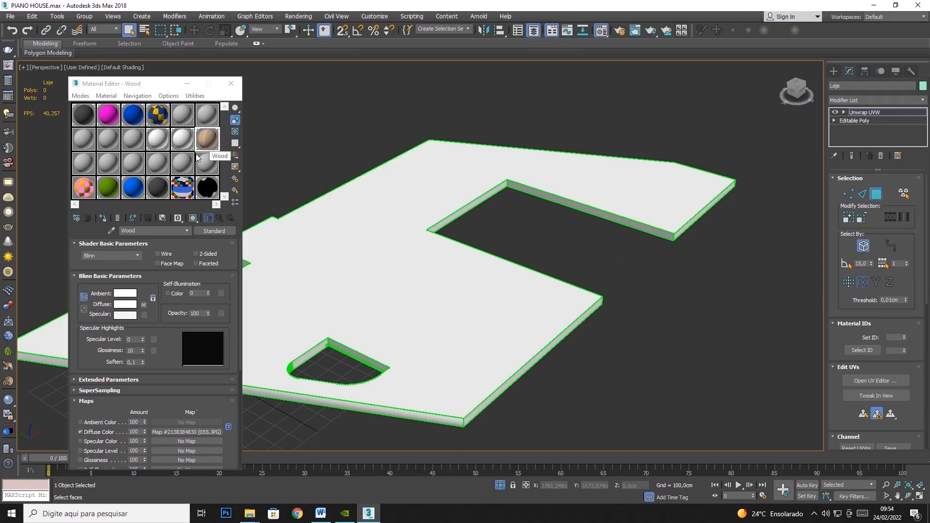
click(103, 219)
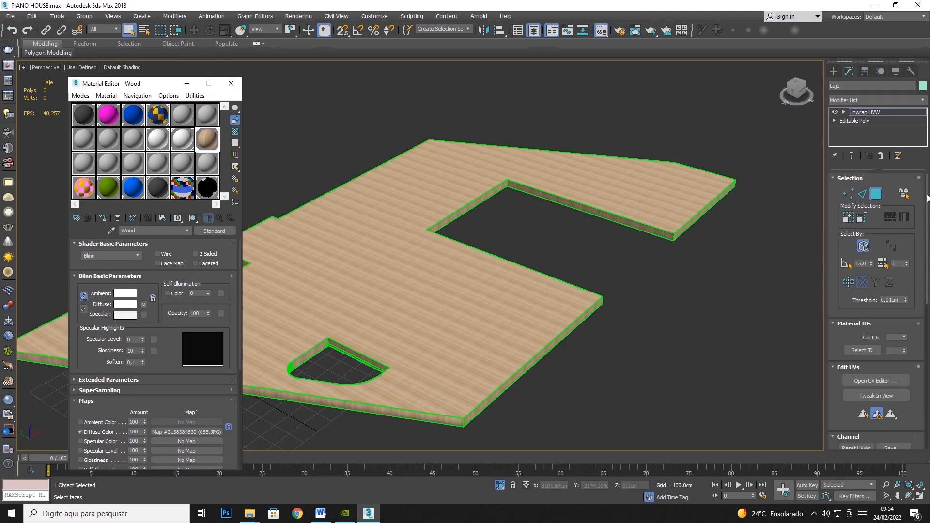
Open the roof slab's UV editor, enlarge it and examine the map channel 1 layout beside the model
scroll(928, 222, down, 2)
scroll(928, 221, down, 2)
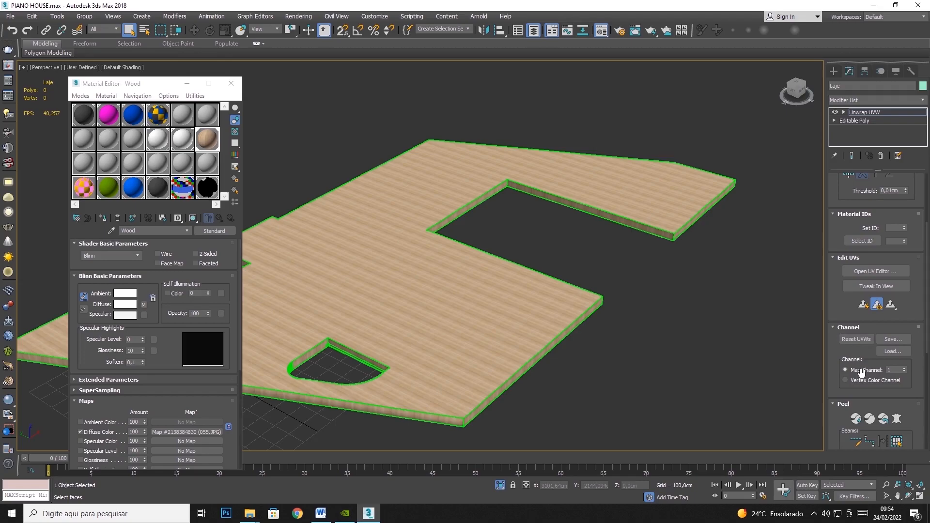
click(872, 272)
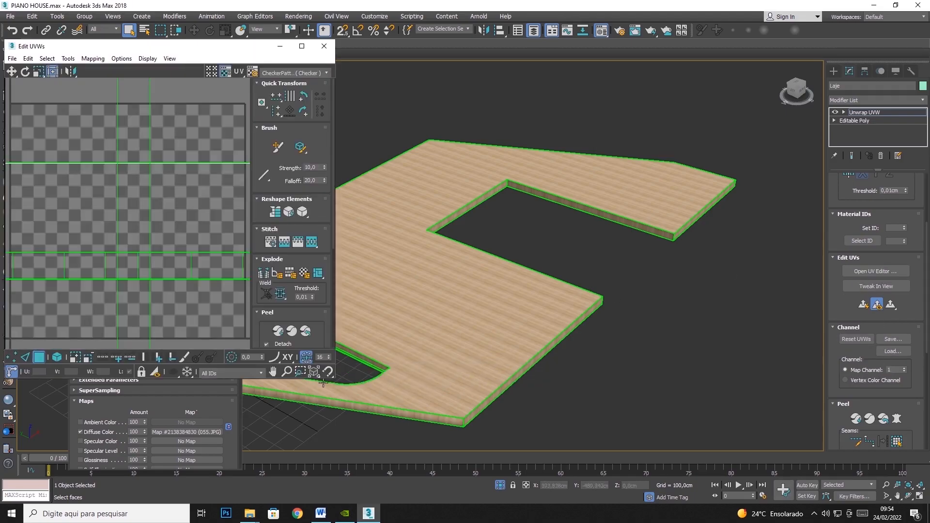
drag(336, 382, 664, 477)
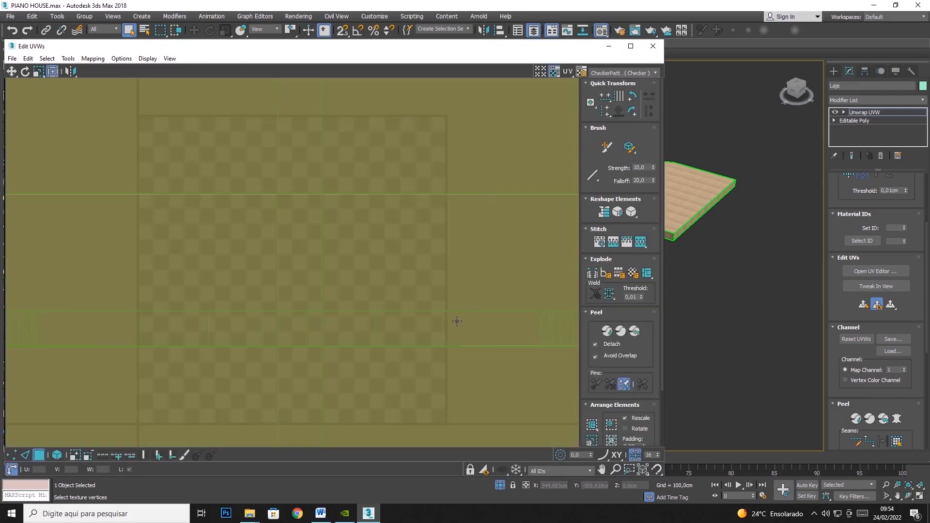
scroll(425, 328, down, 3)
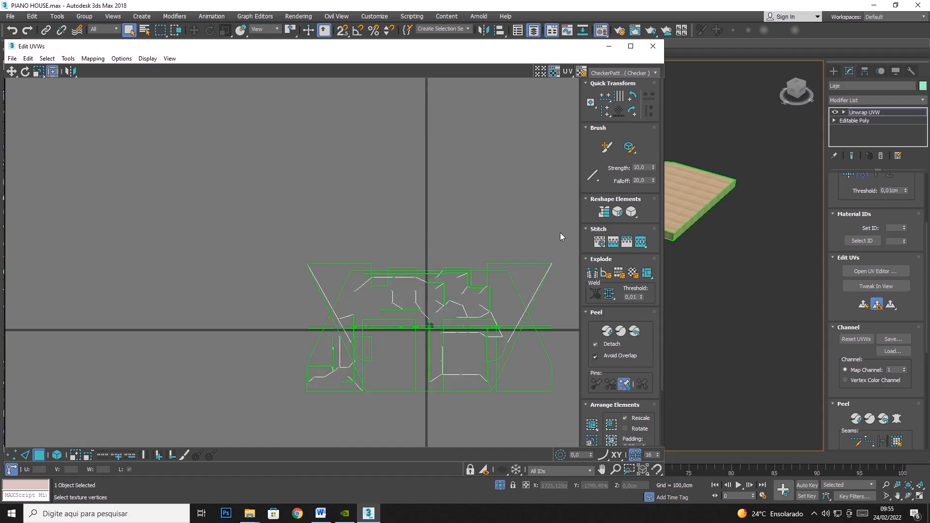
drag(537, 52, 386, 53)
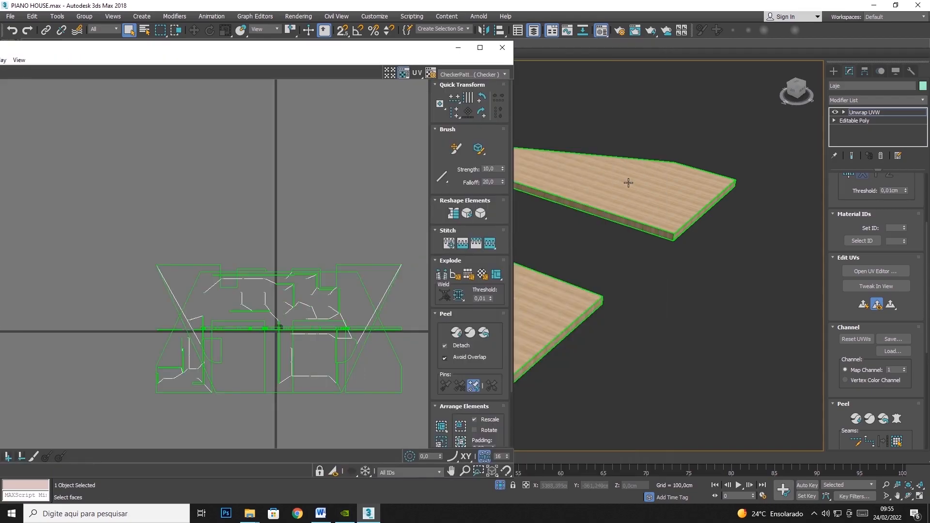
middle_drag(646, 205, 801, 186)
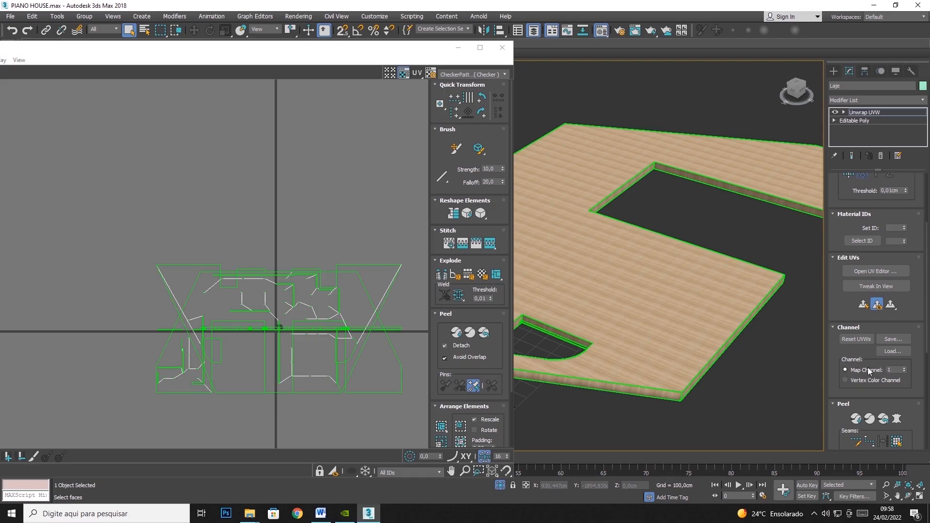
Switch the Unwrap UVW modifier to map channel 2, abandoning the channel 1 edits, and examine that channel's UV layout
drag(895, 370, 861, 366)
text(2)
key(Return)
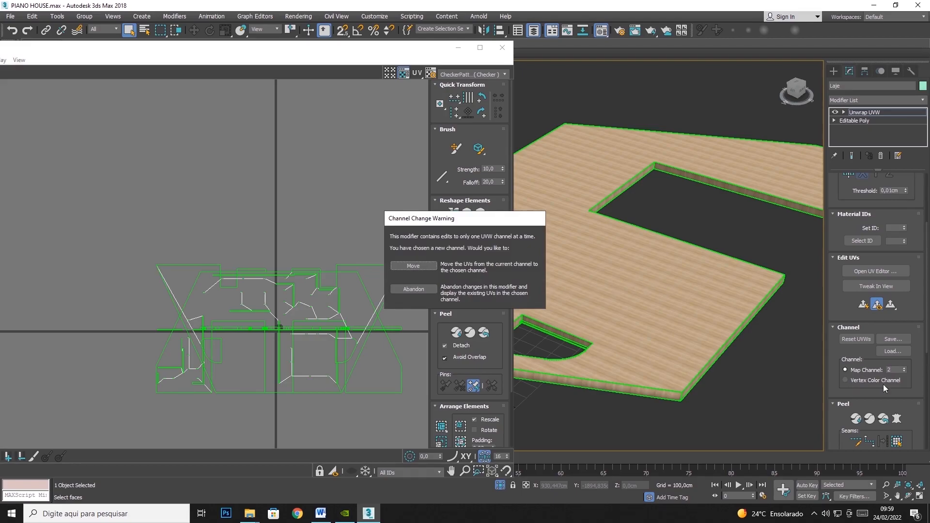
click(413, 289)
scroll(274, 339, up, 4)
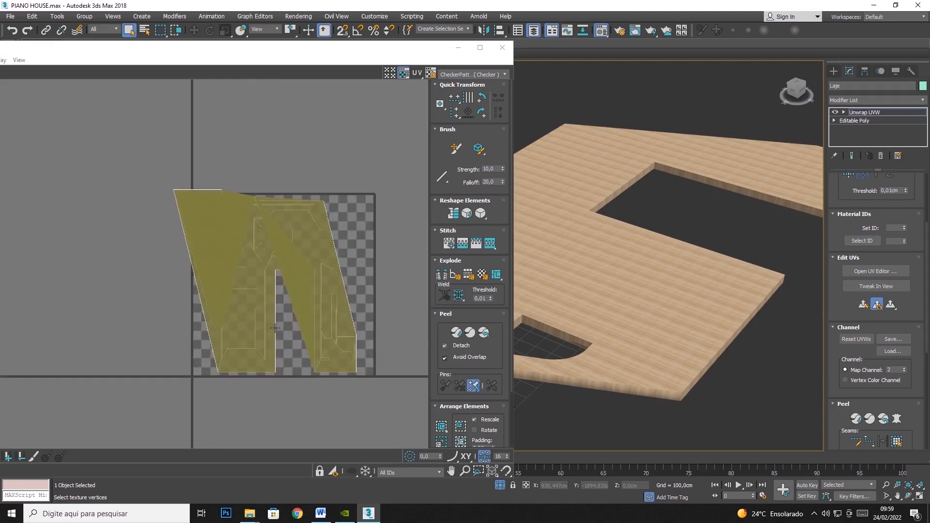
scroll(295, 315, up, 2)
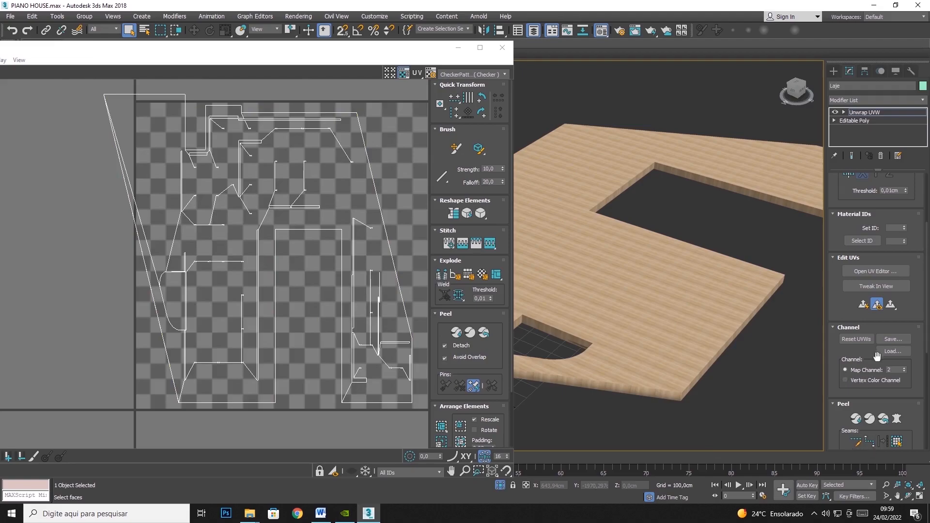
Return the Unwrap UVW modifier to map channel 1, abandoning the channel edits, and close the UV editor
click(849, 370)
click(426, 289)
scroll(261, 327, down, 8)
scroll(256, 329, down, 4)
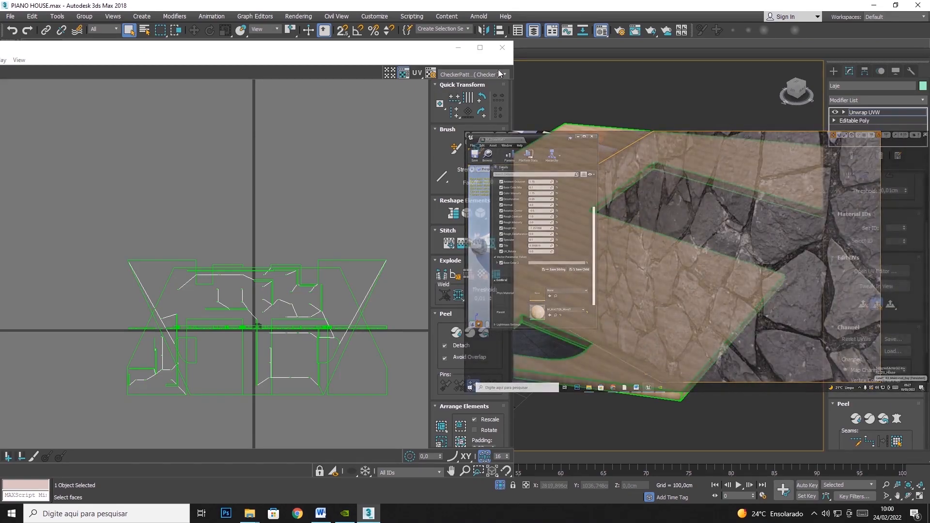
click(503, 52)
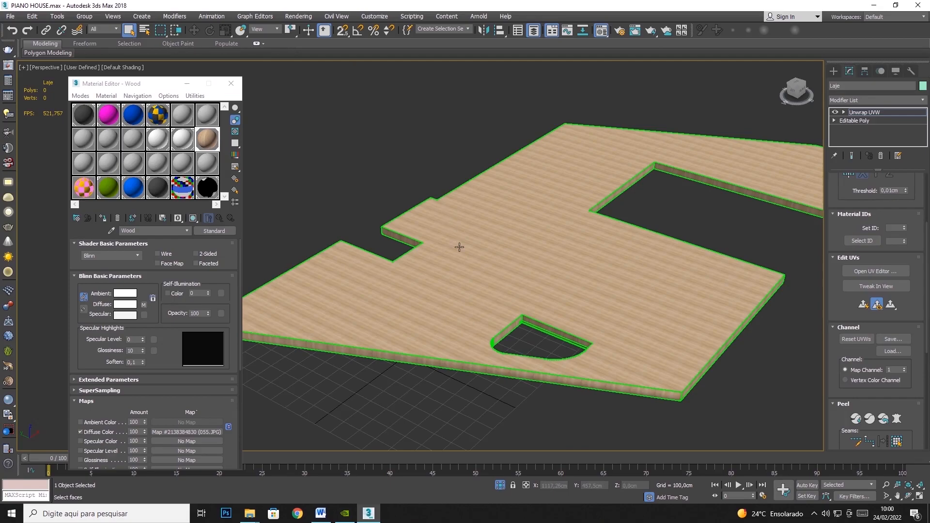
End the roof slab's isolation to bring back the whole house, and clear the slab's face selection
click(544, 255)
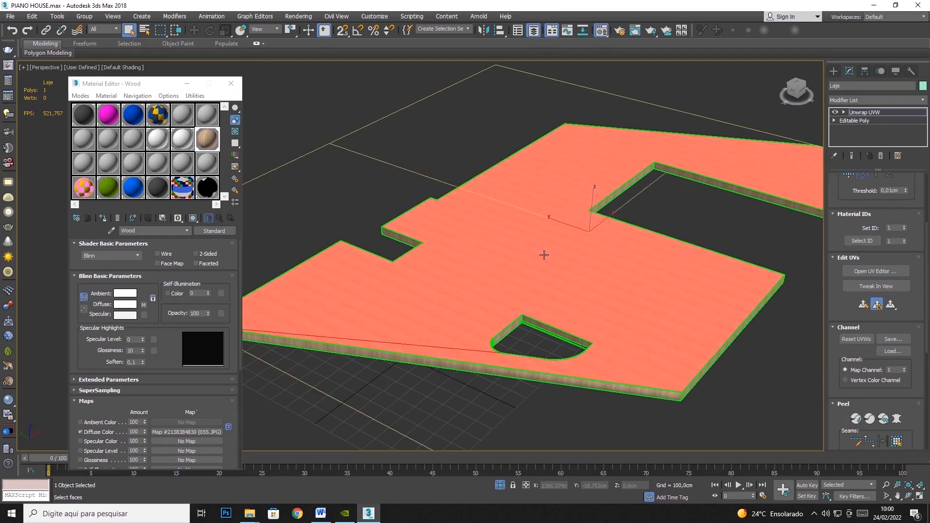
right_click(630, 228)
click(660, 179)
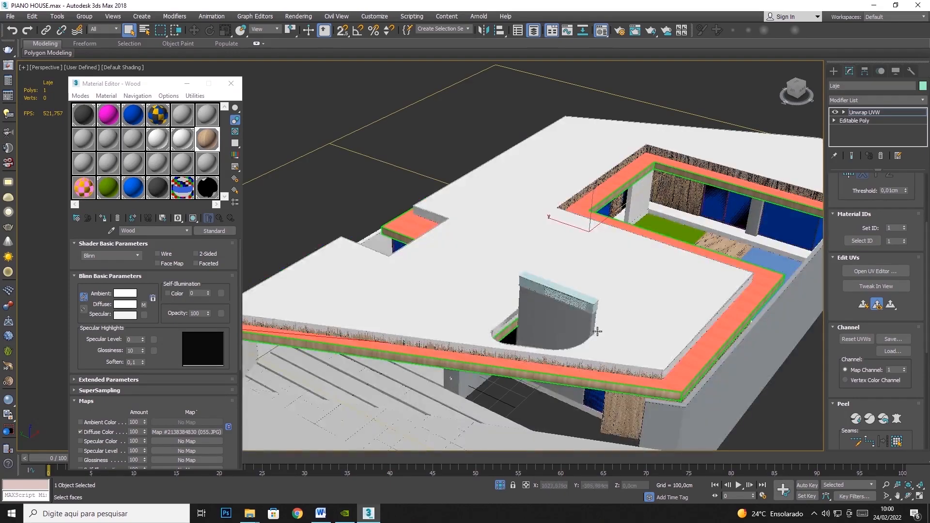
middle_drag(586, 333, 461, 391)
click(614, 269)
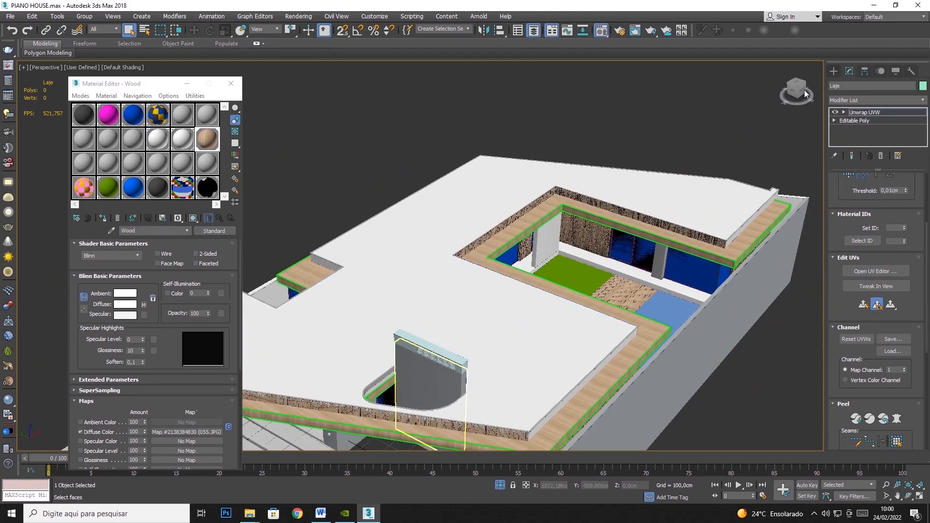
Select the floor slab LAJE05 under the courtyard and isolate it
click(832, 71)
click(591, 259)
right_click(591, 259)
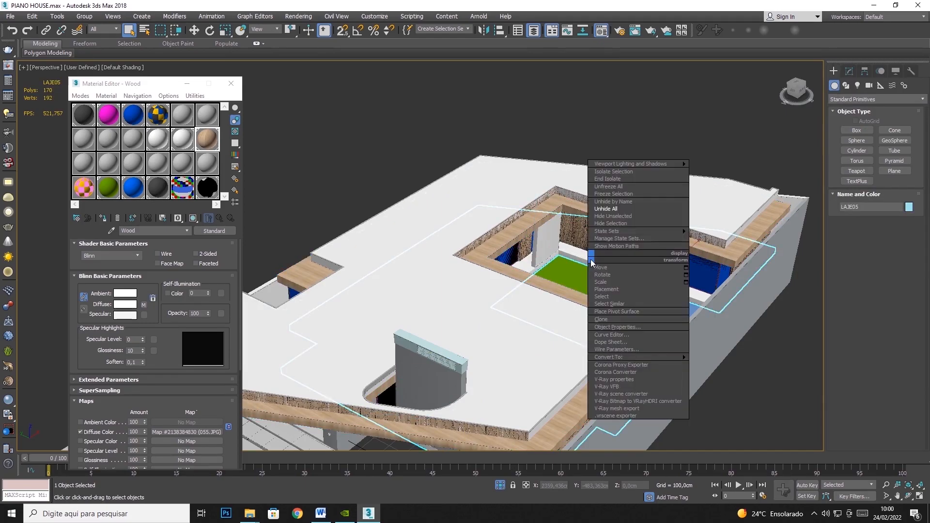
click(625, 171)
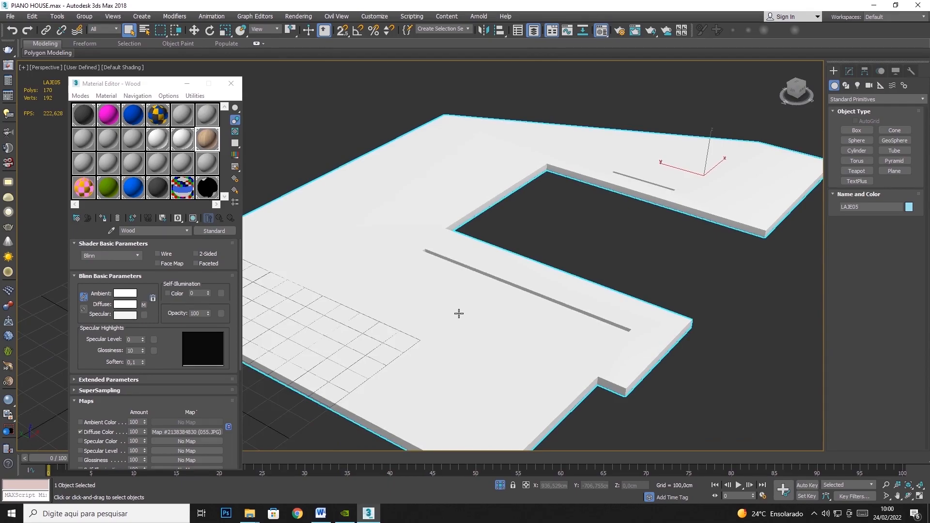
Set up an unused material slot as a white material named White Floor and assign it to the isolated floor slab
double_click(154, 146)
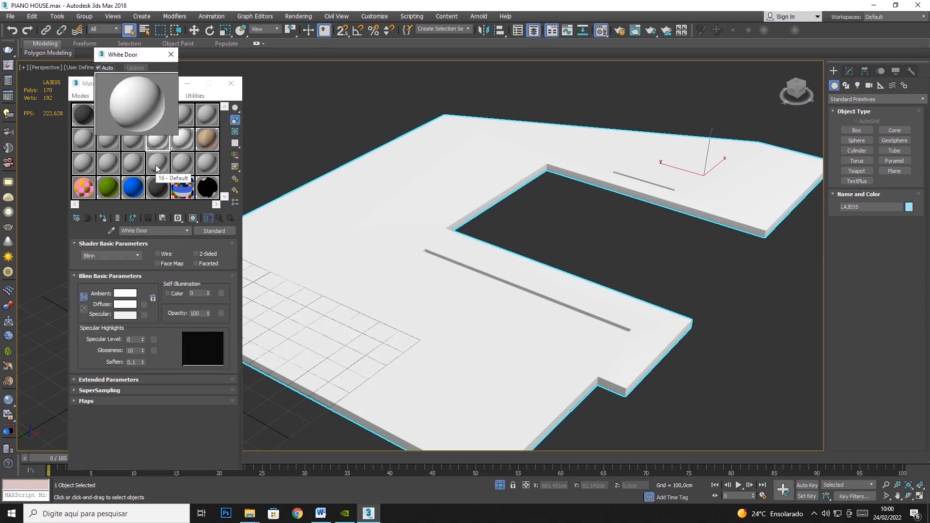
click(170, 54)
click(158, 165)
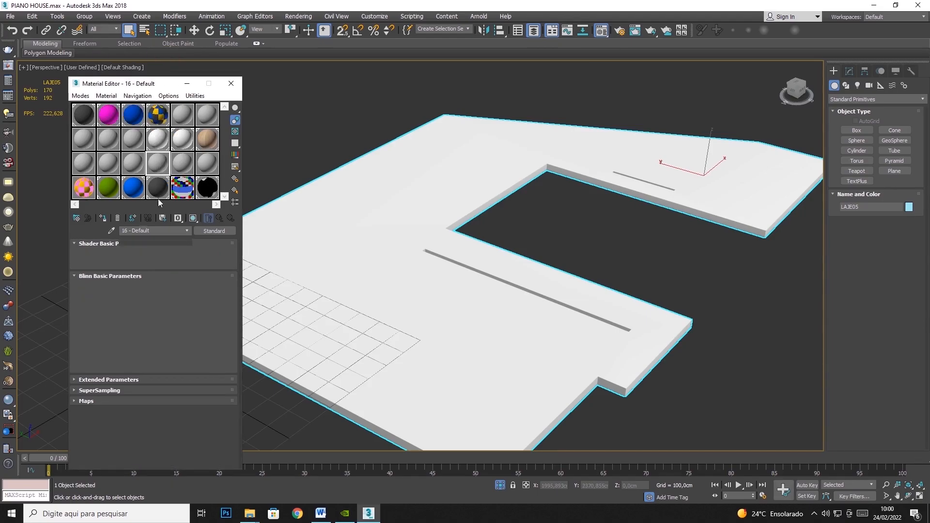
double_click(138, 231)
text(Florr)
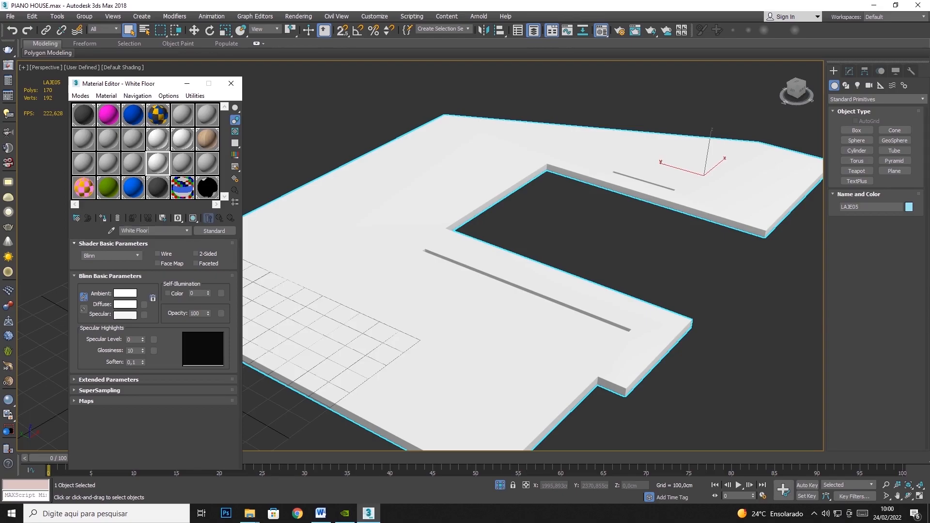
click(107, 218)
Assign the existing Wood material to the isolated floor slab and check its grain up close
click(207, 141)
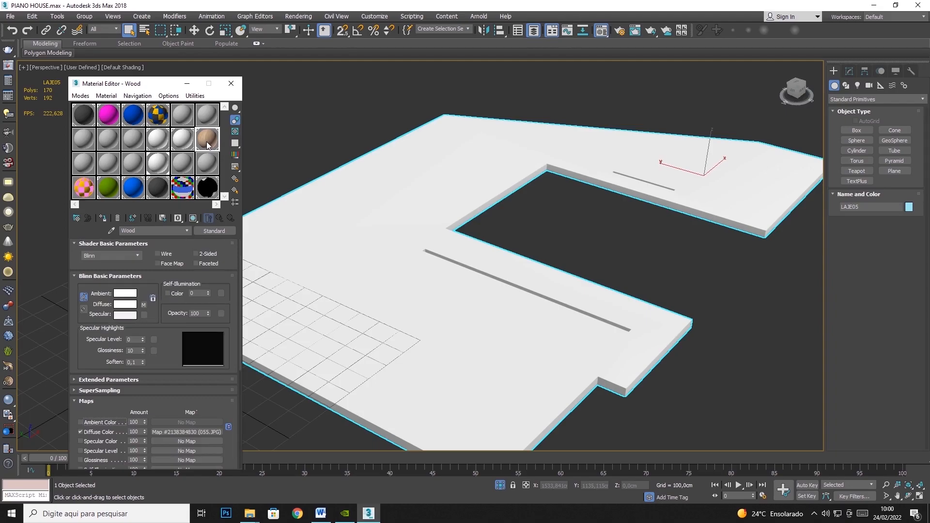
click(102, 218)
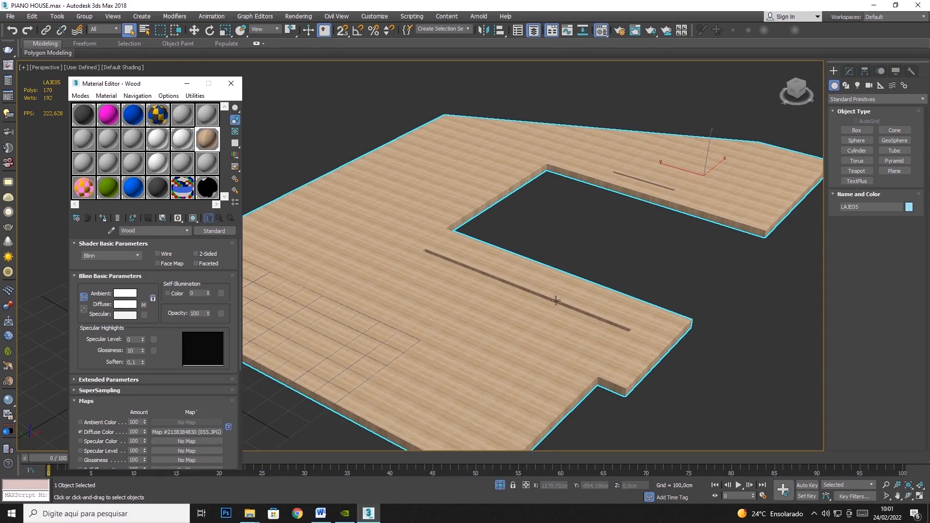
scroll(576, 298, up, 5)
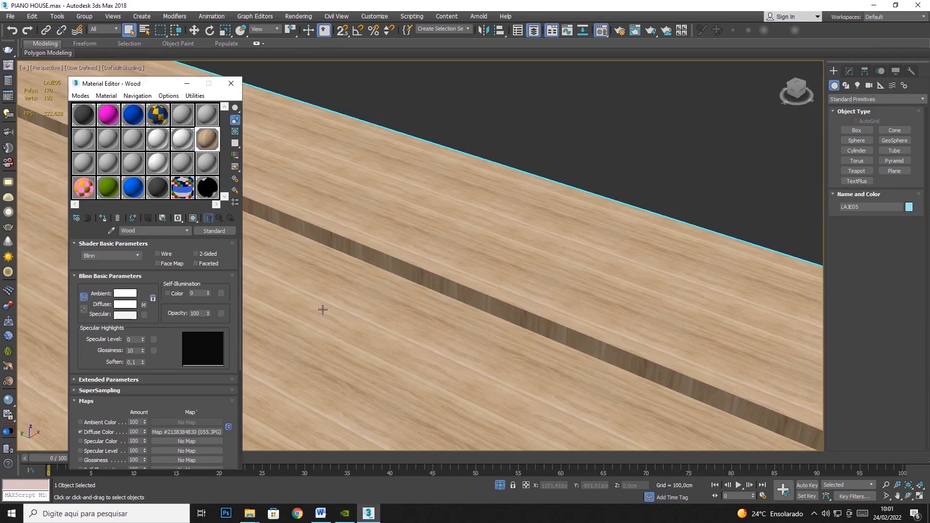
Open the Wood material's diffuse bitmap and try a tiling of 0.4 in both U and V
click(144, 305)
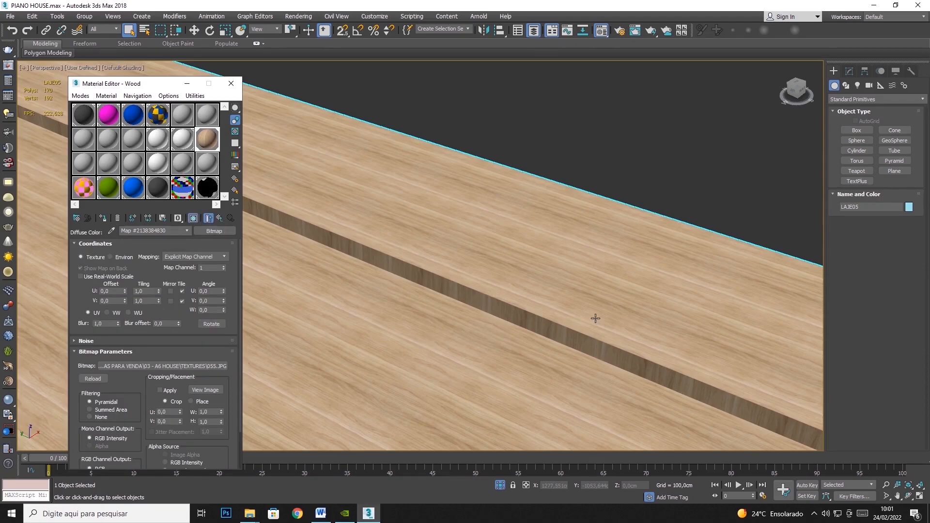
click(159, 293)
click(158, 293)
click(159, 303)
click(159, 303)
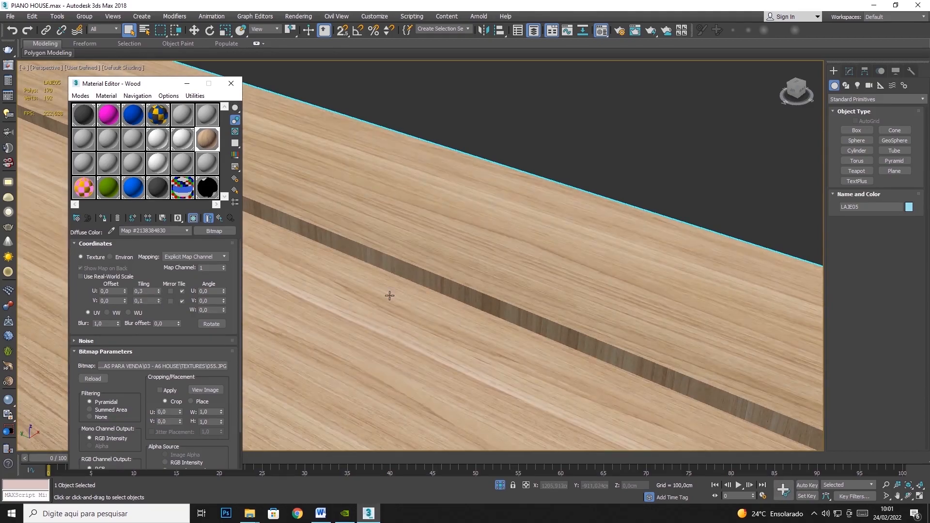
scroll(386, 296, down, 5)
click(159, 300)
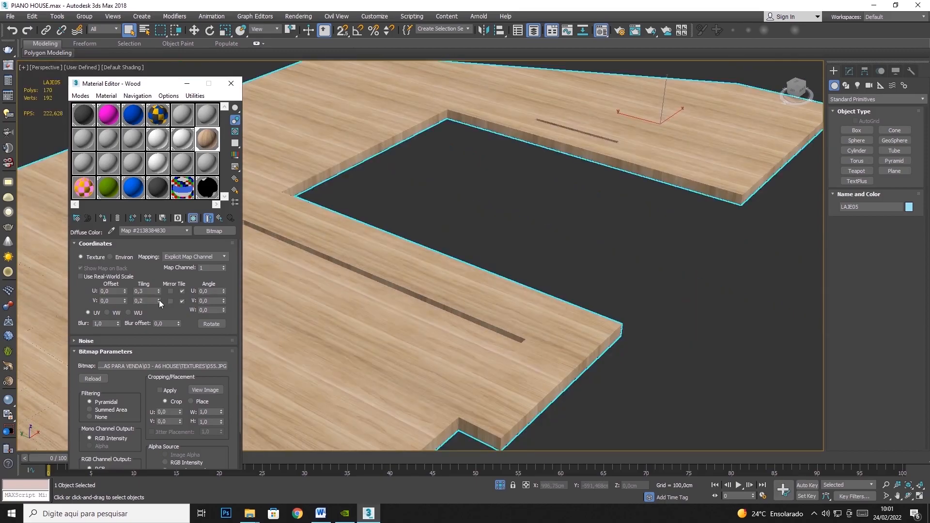
click(158, 291)
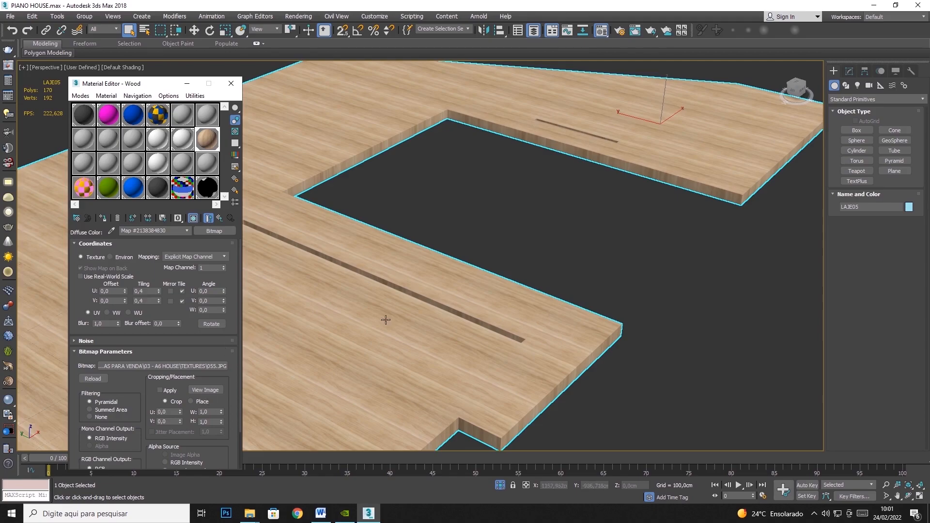
Set the wood bitmap's U and V tiling back to 1
drag(148, 293, 47, 293)
text(1)
key(Tab)
text(1)
key(Tab)
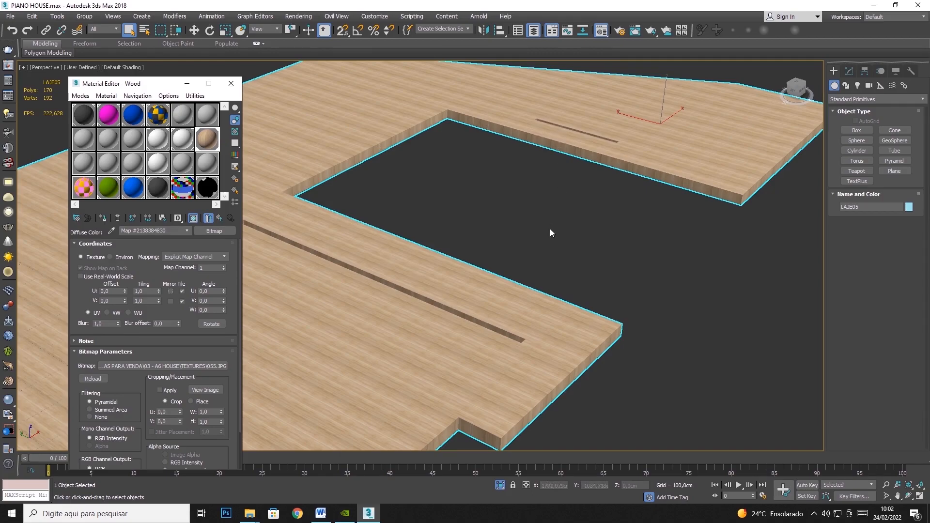
End the floor slab's isolation, and select and isolate the upright wall panel that rises through the roof opening
right_click(592, 276)
click(612, 228)
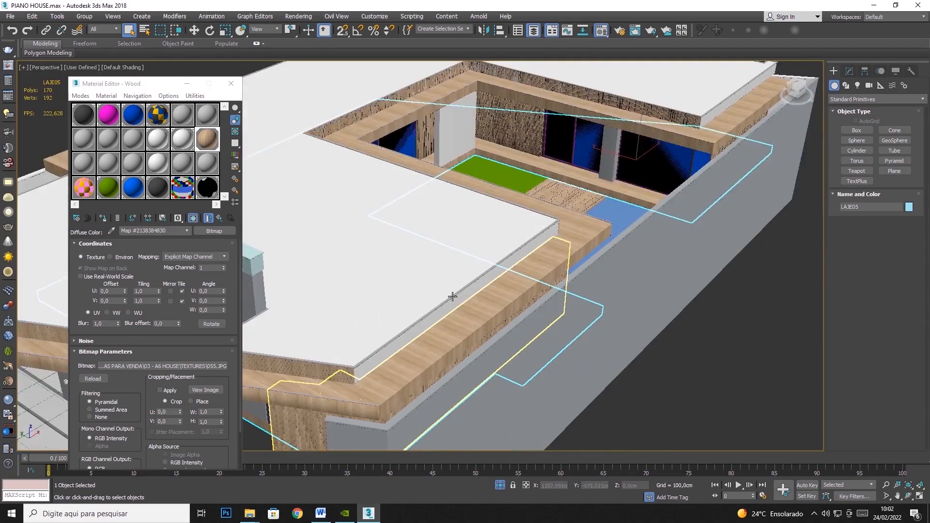
scroll(453, 296, down, 1)
middle_drag(454, 298, 592, 252)
click(461, 324)
right_click(462, 324)
click(485, 236)
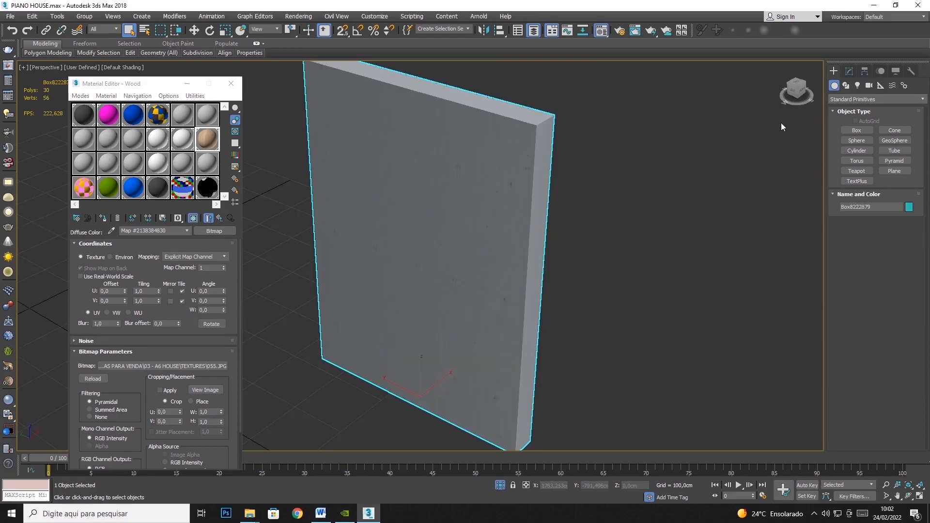
Assign the Wood material to the isolated wall panel and set the bitmap's U tiling to 6.3
click(206, 139)
click(102, 218)
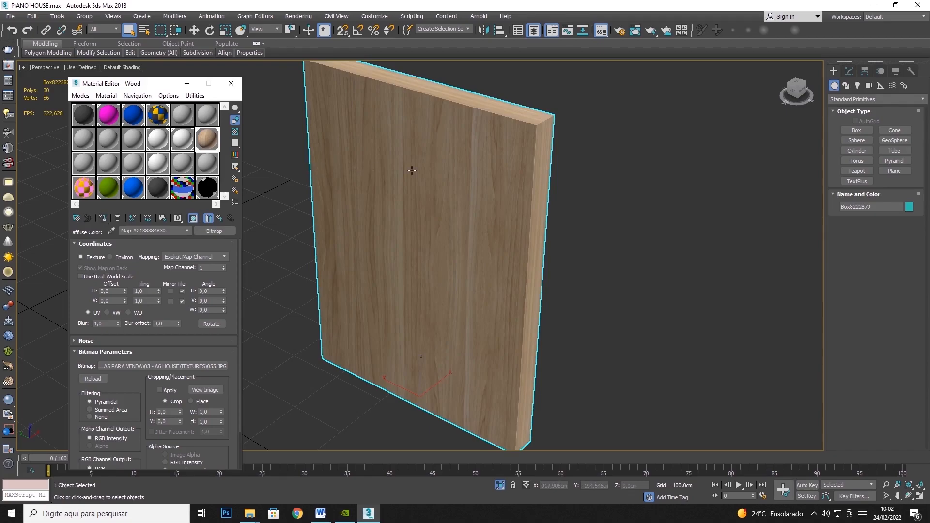
drag(159, 292, 159, 266)
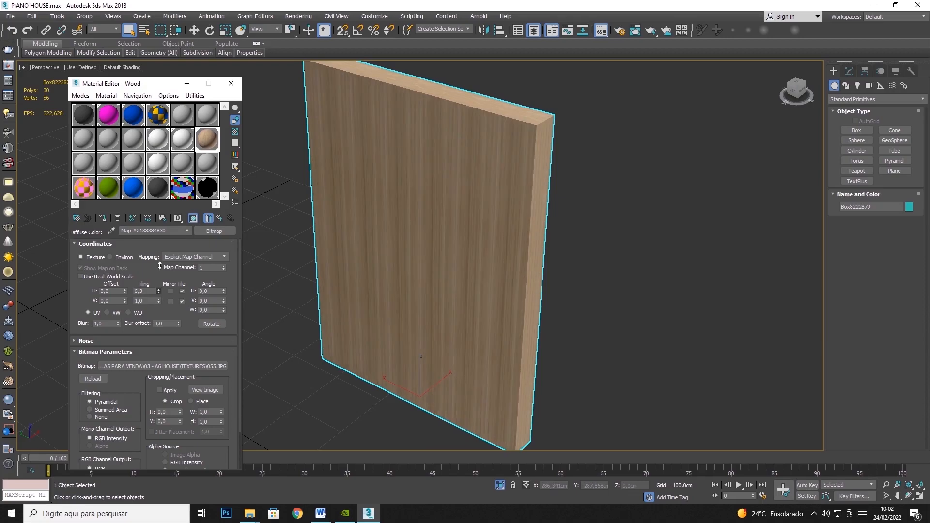
End the panel's isolation and assign the Wood material to the black door panel in the glazing beside the courtyard
right_click(600, 215)
click(616, 220)
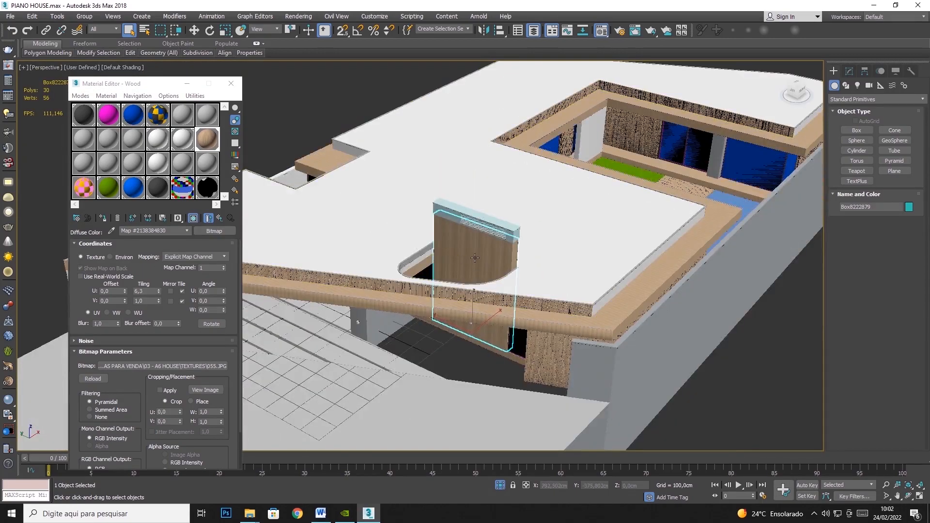
scroll(474, 245, up, 5)
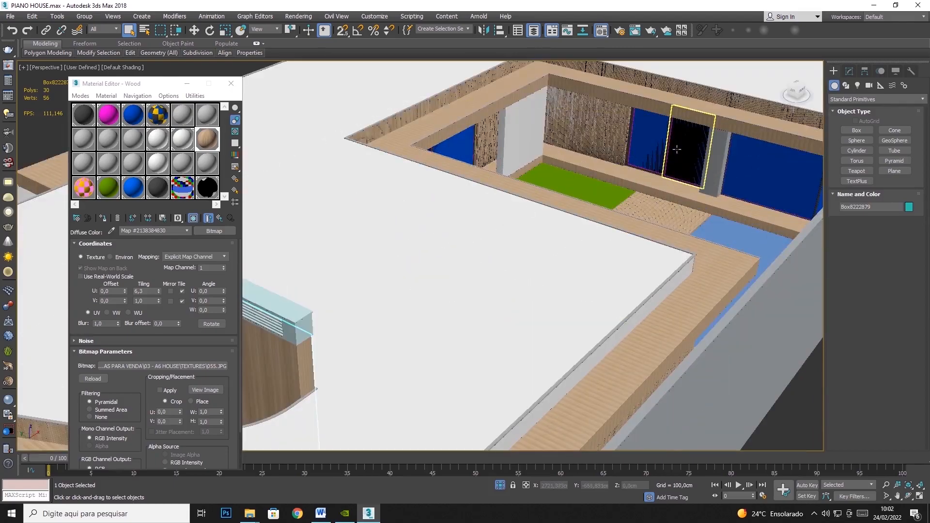
click(677, 149)
click(102, 219)
scroll(651, 176, up, 6)
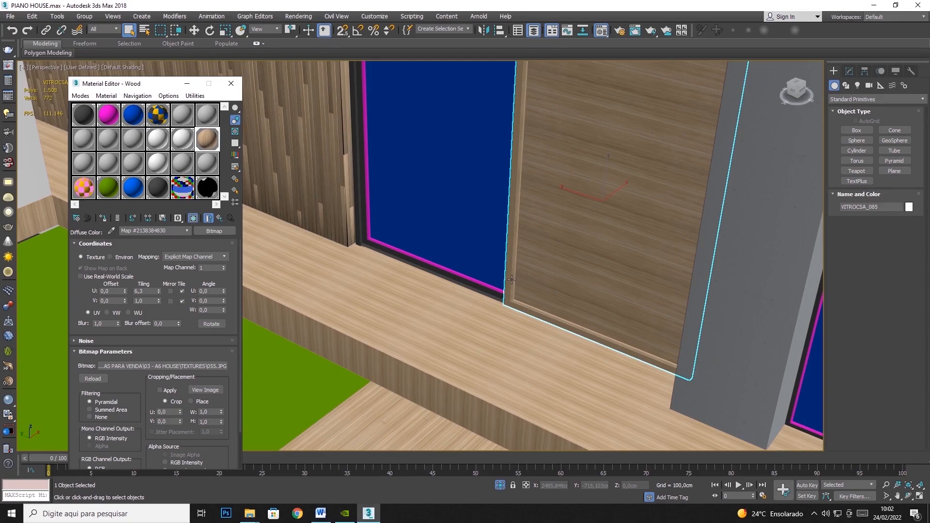
scroll(473, 325, down, 10)
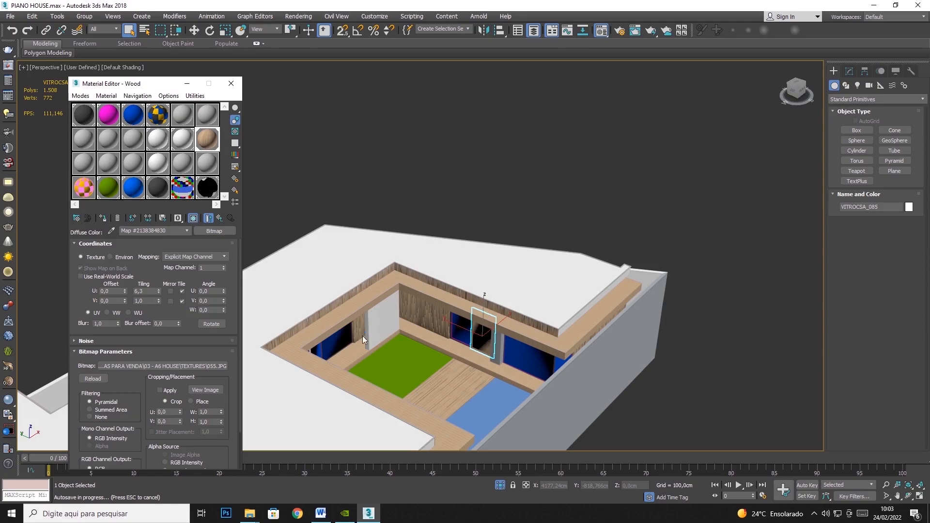
Hide the white roof slab and the wooden slab beneath it to expose the house interior
middle_drag(361, 422, 506, 284)
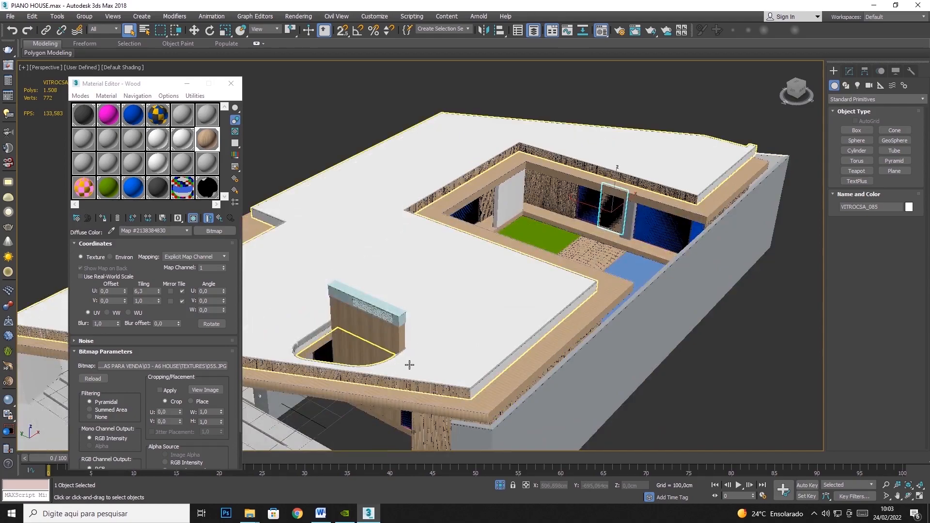
right_click(400, 264)
click(491, 231)
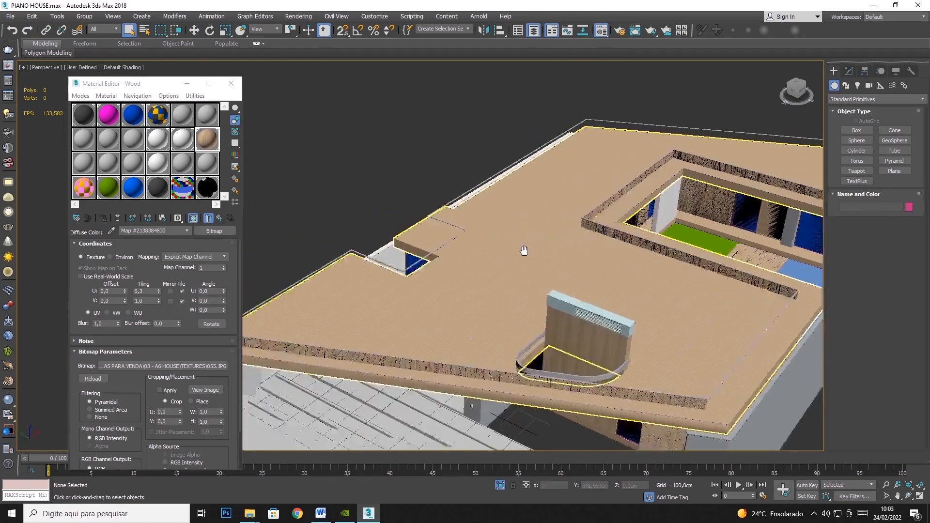
right_click(482, 274)
click(504, 257)
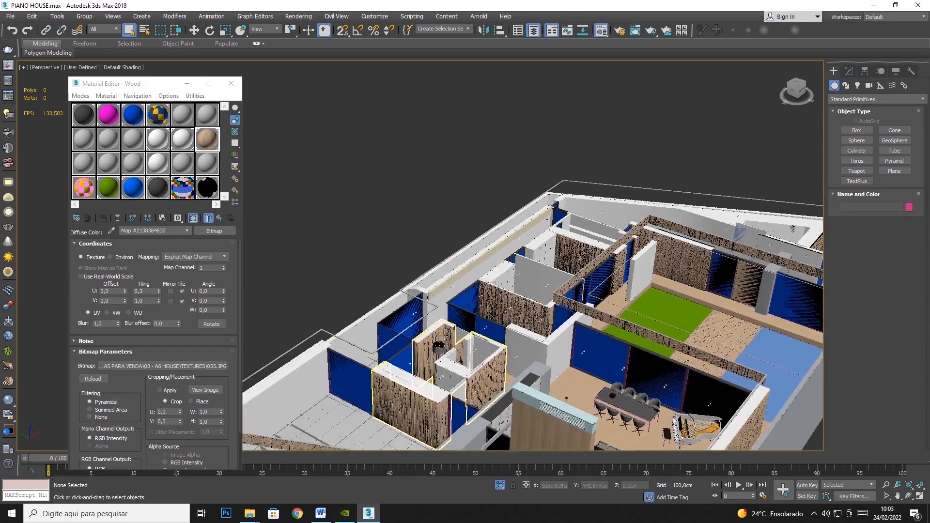
Select the lounge chair inside the house, isolate it and examine the wood grain on its shells
scroll(446, 334, up, 5)
alt+middle_drag(446, 334, 378, 5)
click(192, 32)
click(397, 156)
right_click(412, 141)
click(441, 69)
click(909, 497)
drag(463, 295, 500, 213)
scroll(442, 244, up, 4)
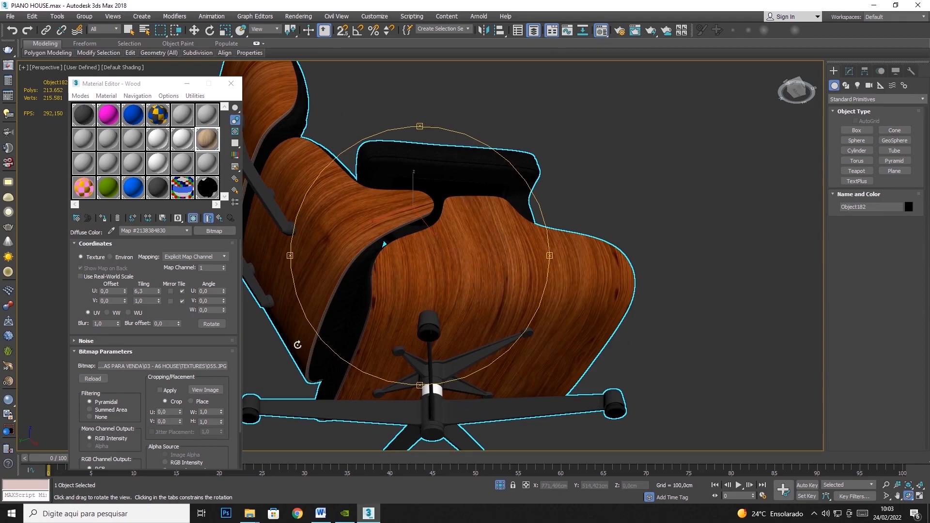
drag(484, 241, 432, 294)
Add a UVW Map modifier to the isolated lounge chair
click(850, 71)
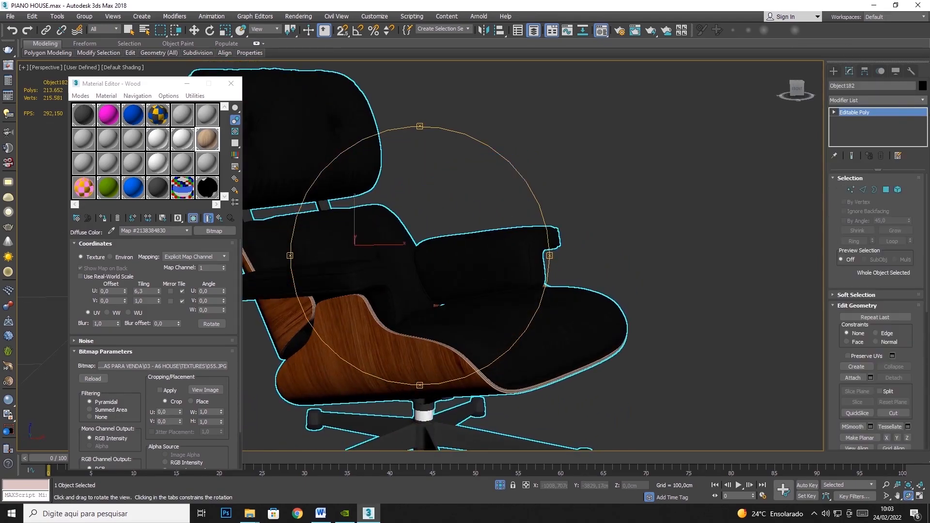
click(877, 100)
scroll(853, 339, down, 15)
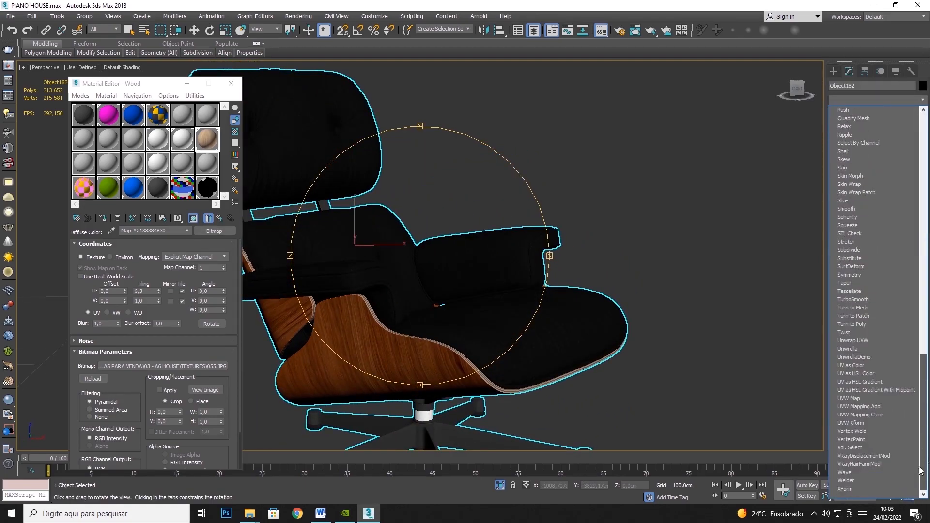
click(846, 400)
Try Box mapping with length, width and height of 100 cm on the chair and examine the resulting wood grain from several sides
click(867, 233)
double_click(873, 263)
text(100)
key(Tab)
text(100)
key(Tab)
text(100)
drag(766, 233, 517, 271)
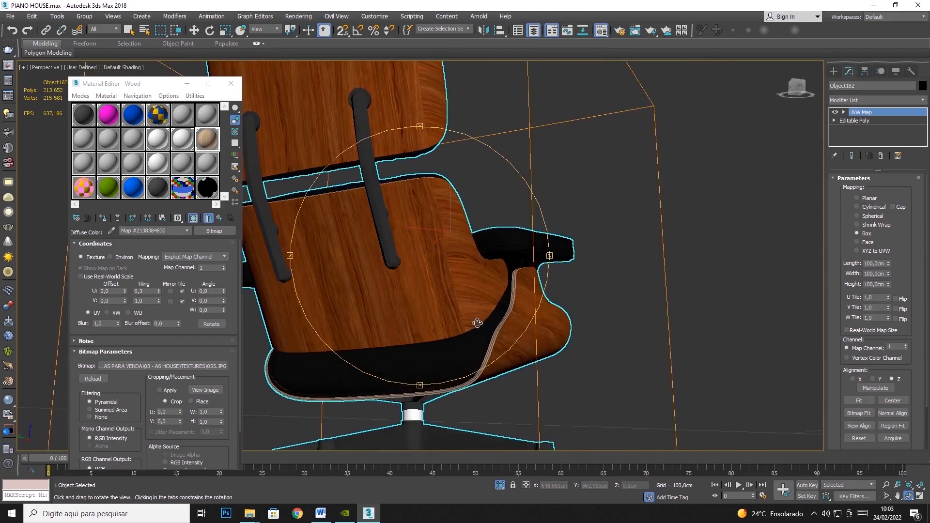
drag(422, 183, 458, 230)
drag(496, 299, 561, 332)
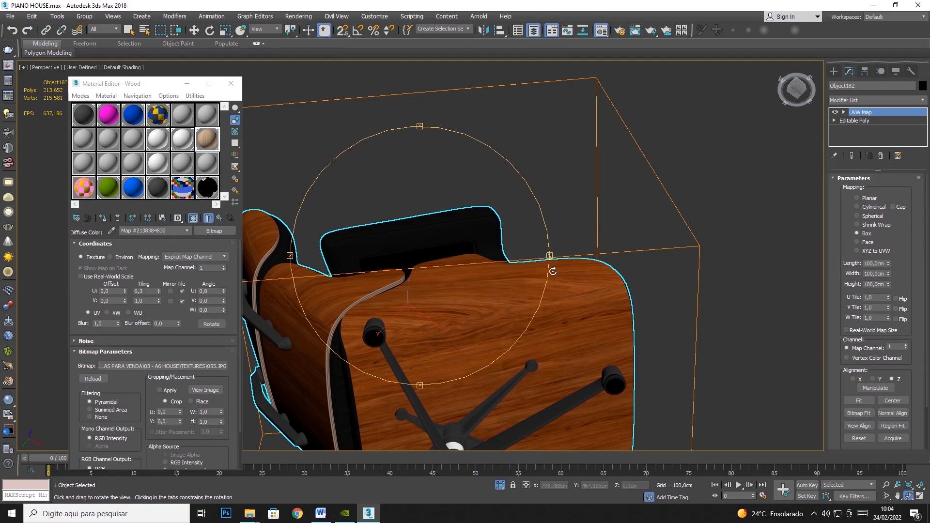
drag(482, 277, 547, 212)
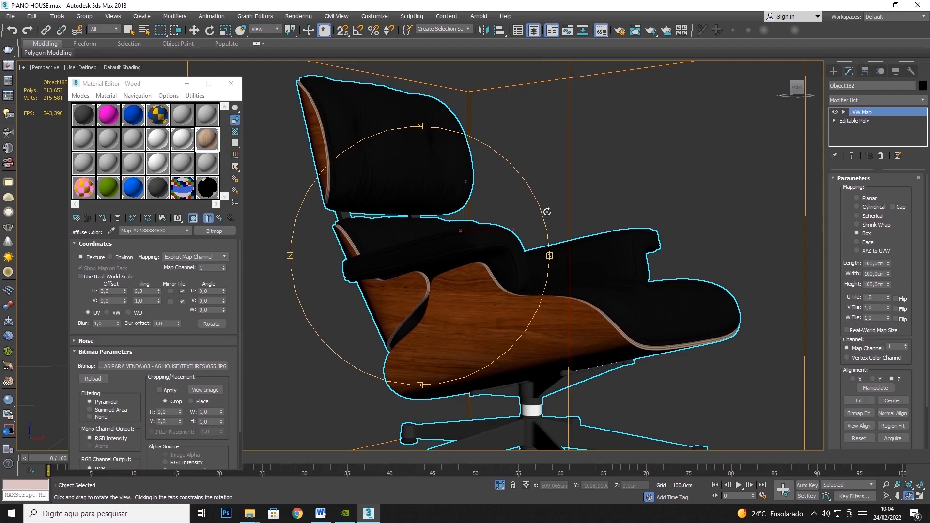
drag(472, 250, 424, 257)
Undo the UVW Map modifier on the lounge chair and return to object selection
key(ctrl+z)
key(ctrl+z)
key(ctrl+z)
key(ctrl+z)
key(ctrl+z)
key(ctrl+z)
key(q)
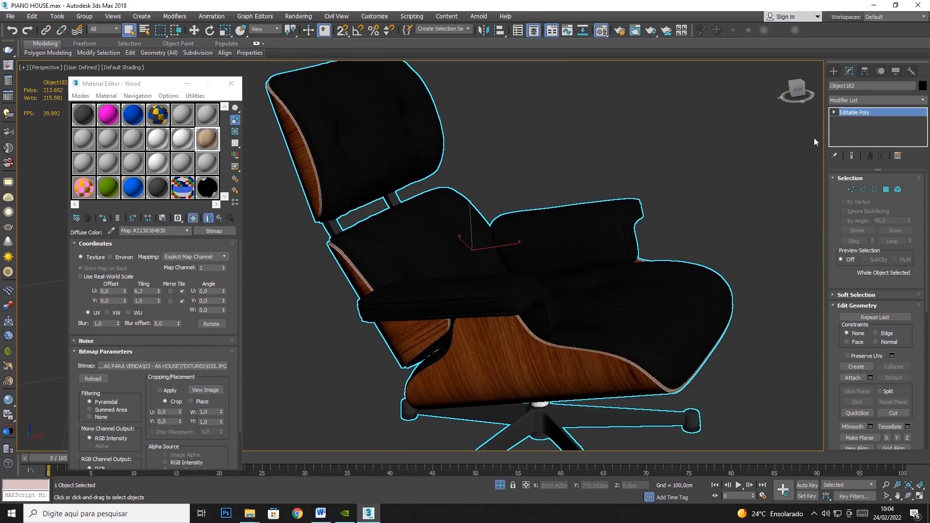
End the lounge chair's isolation to bring the rest of the house back into view
right_click(733, 174)
click(758, 121)
scroll(573, 234, down, 8)
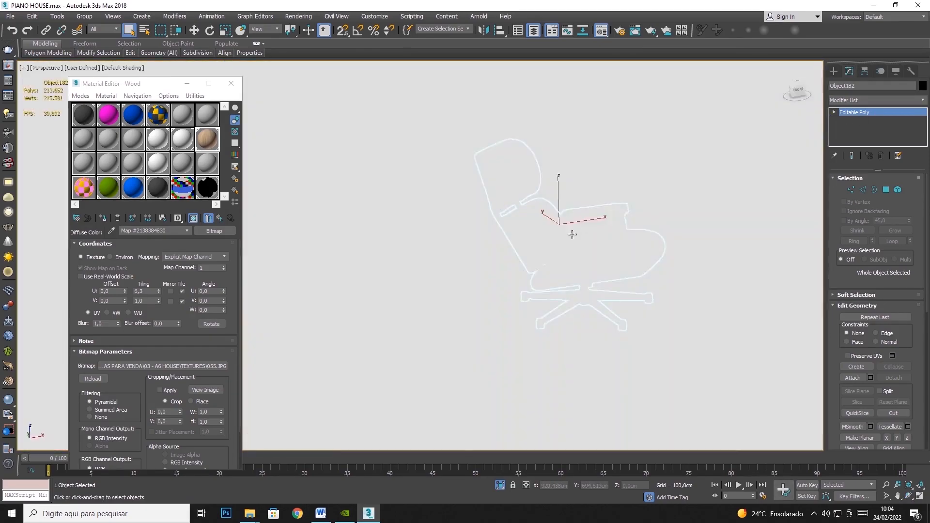
scroll(579, 324, down, 2)
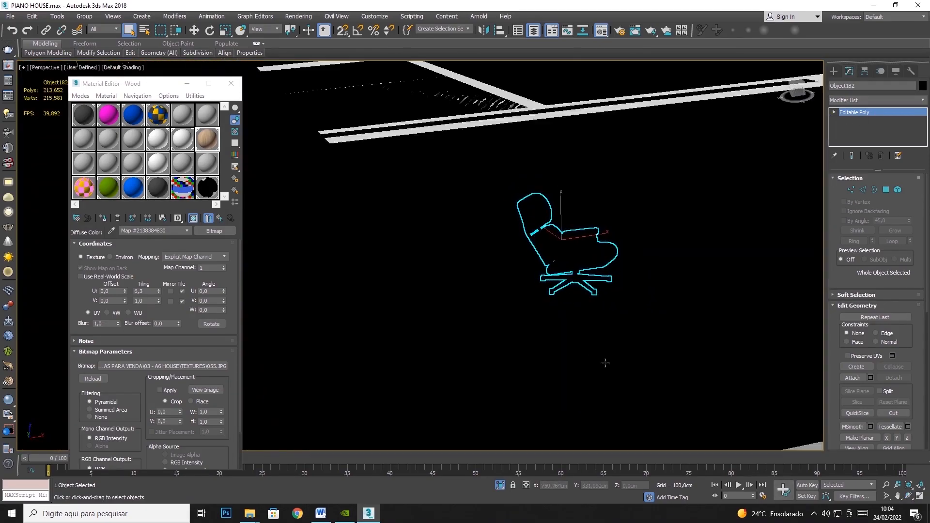